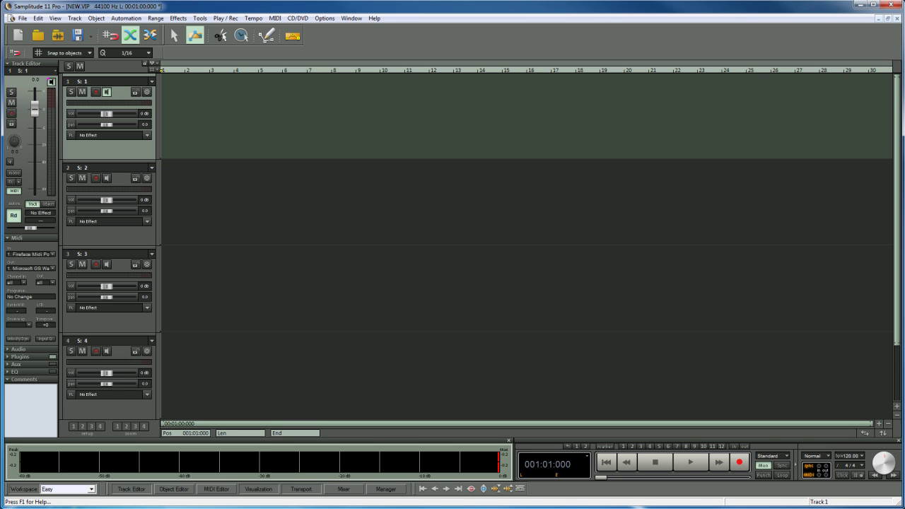
Load the robota MAGIX Synth on track 1 with Simple routing.
{"action": "left_click", "coordinate": [146, 136]}
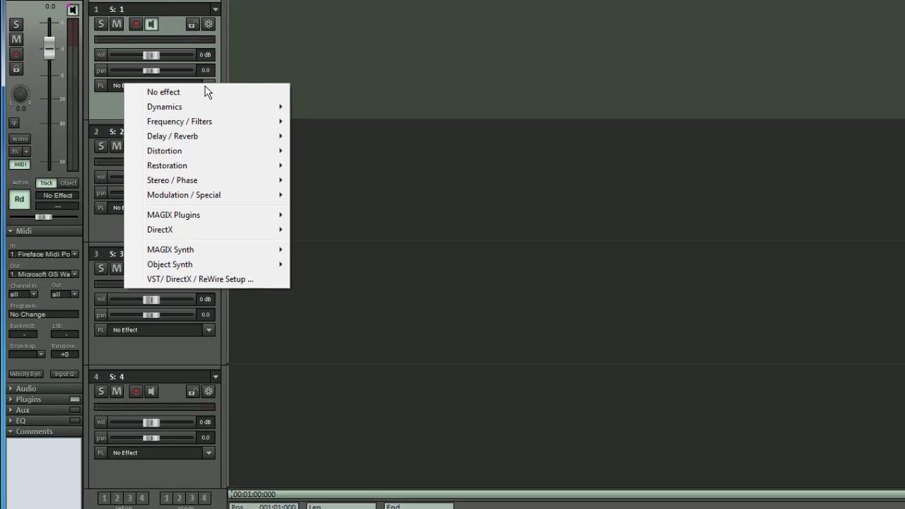
{"action": "mouse_move", "coordinate": [204, 252]}
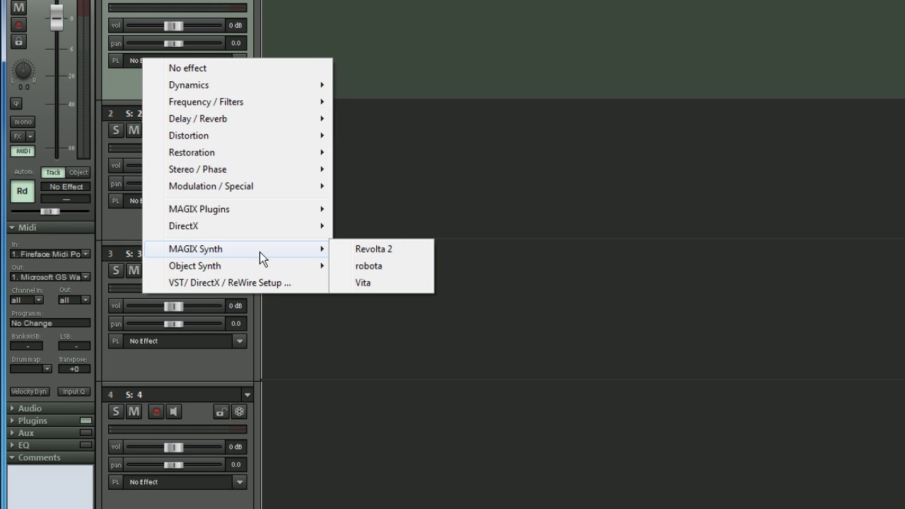
{"action": "left_click", "coordinate": [353, 268]}
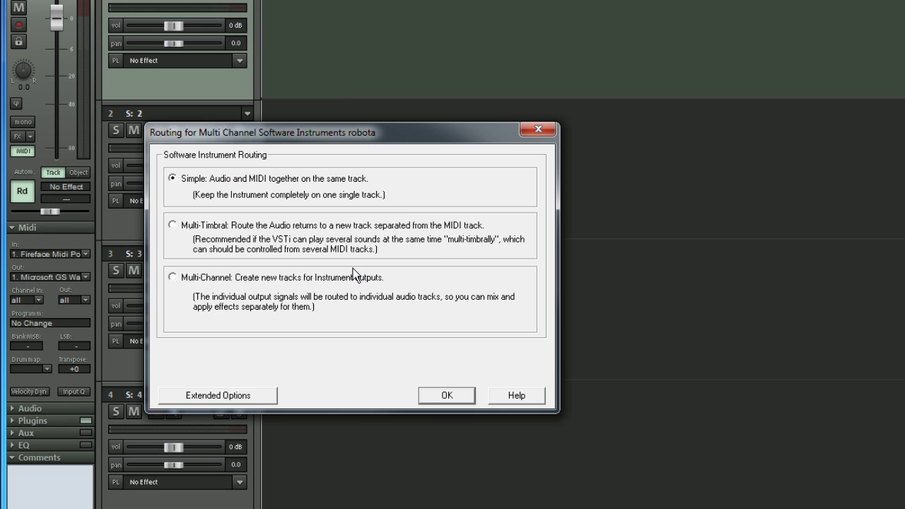
{"action": "left_click", "coordinate": [444, 397]}
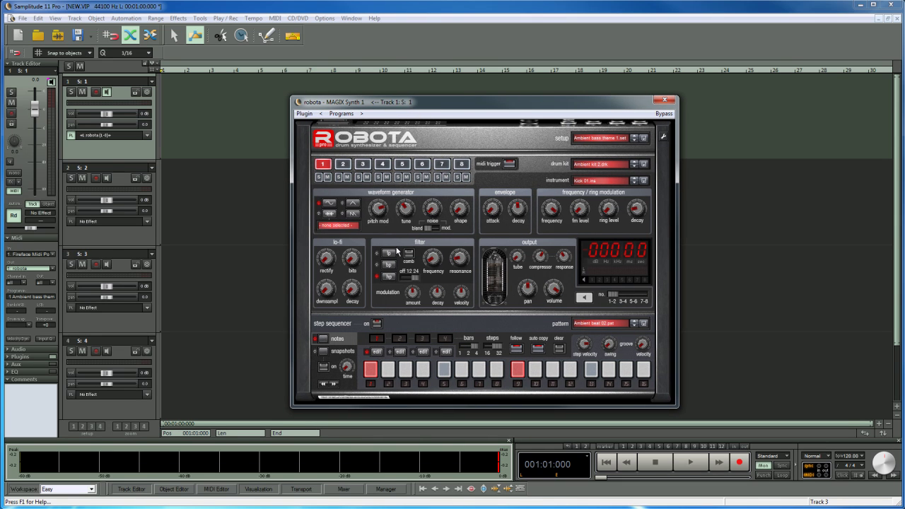
Play and stop to audition robota, then move its plugin window right.
{"action": "key", "text": "space"}
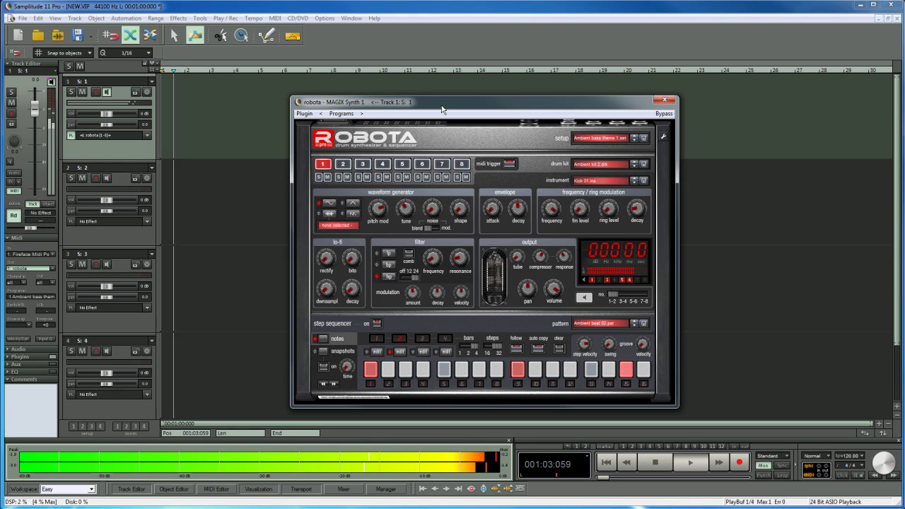
{"action": "key", "text": "space"}
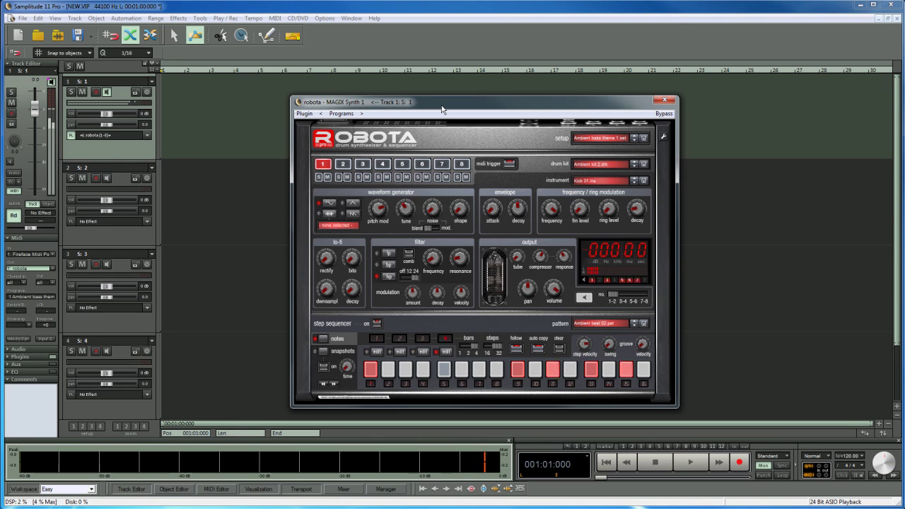
{"action": "left_click_drag", "start_coordinate": [442, 110], "coordinate": [594, 105]}
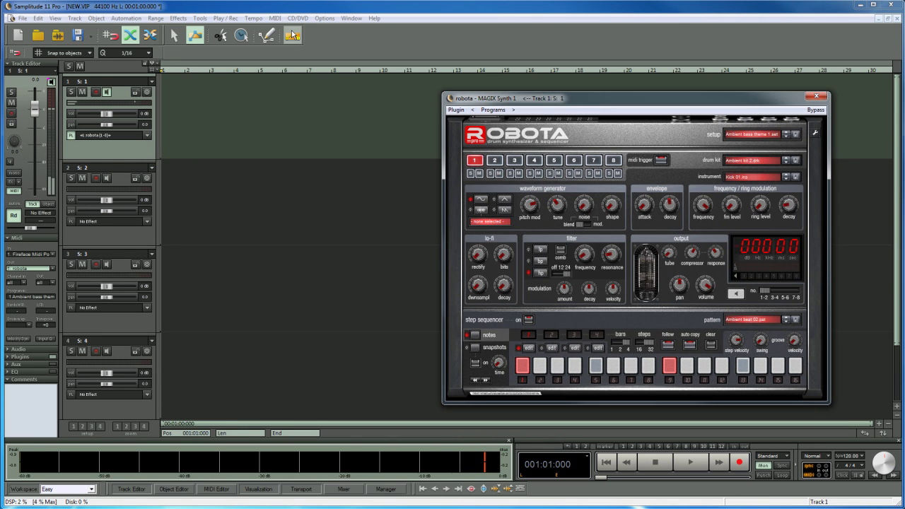
Create an empty 8-bar MIDI object on track 1.
{"action": "left_click", "coordinate": [275, 18]}
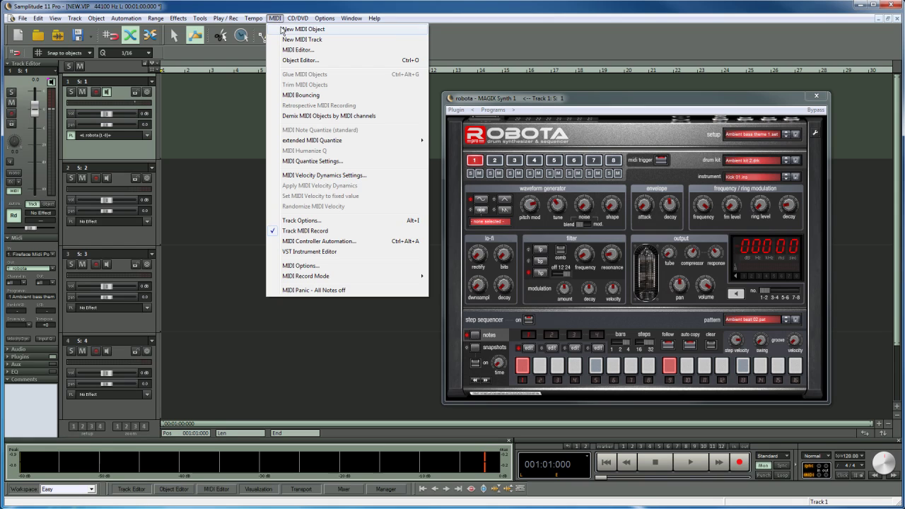
{"action": "left_click", "coordinate": [283, 30]}
{"action": "left_click", "coordinate": [265, 69]}
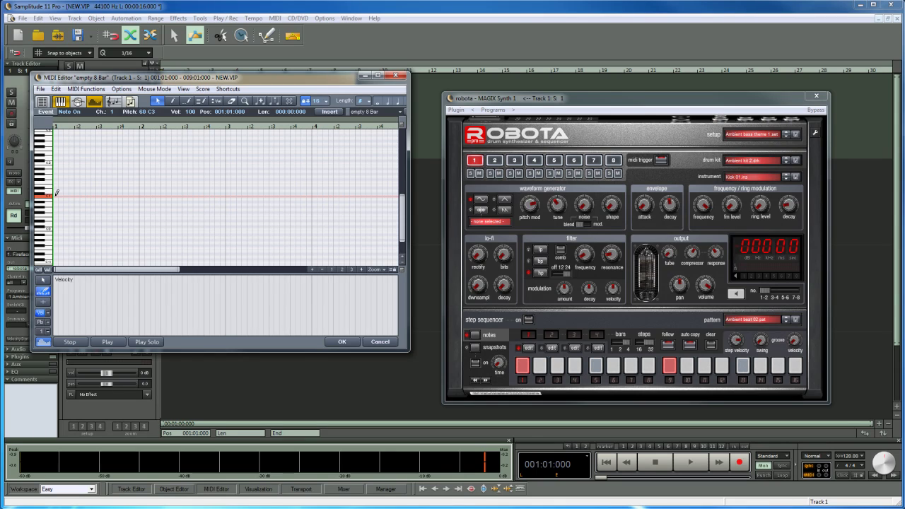
Draw three C1 notes, two D#1 notes and two E1 notes in the MIDI Editor.
{"action": "left_click_drag", "start_coordinate": [54, 191], "coordinate": [76, 196]}
{"action": "left_click", "coordinate": [98, 196]}
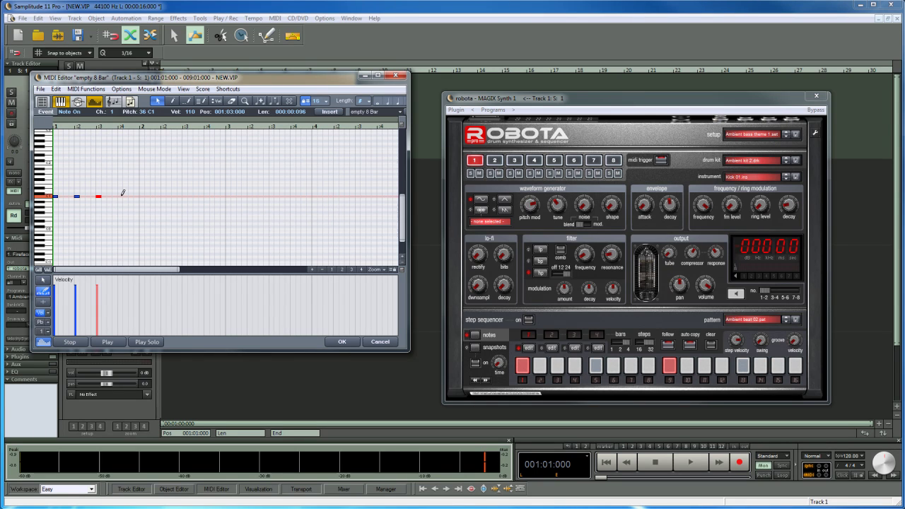
{"action": "left_click", "coordinate": [120, 196]}
{"action": "left_click", "coordinate": [66, 188]}
{"action": "left_click", "coordinate": [89, 188]}
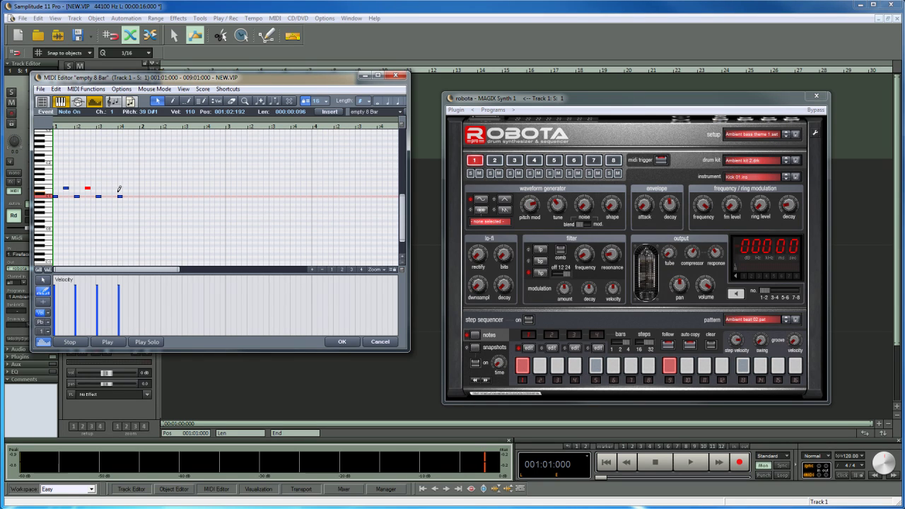
{"action": "left_click", "coordinate": [111, 185]}
{"action": "left_click", "coordinate": [135, 186]}
Play and stop the drawn pattern, then close the editor keeping the notes.
{"action": "key", "text": "space"}
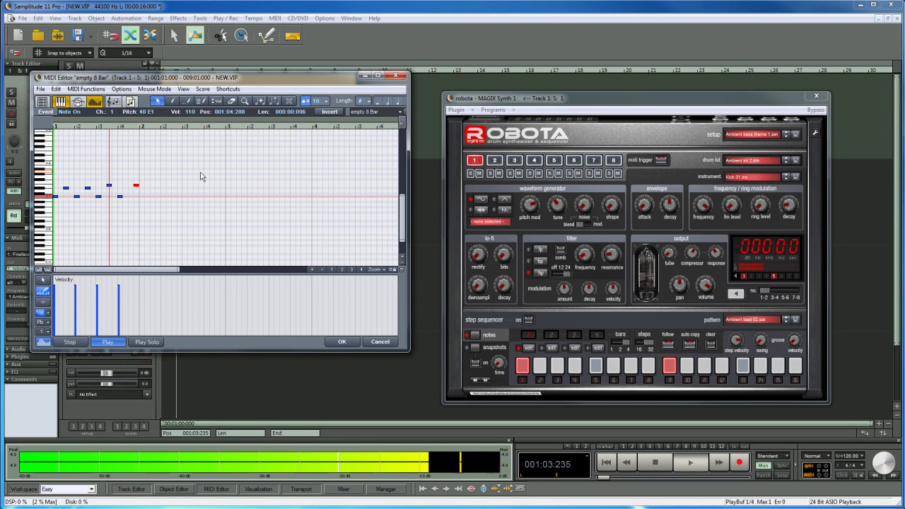
{"action": "key", "text": "space"}
{"action": "left_click", "coordinate": [342, 342]}
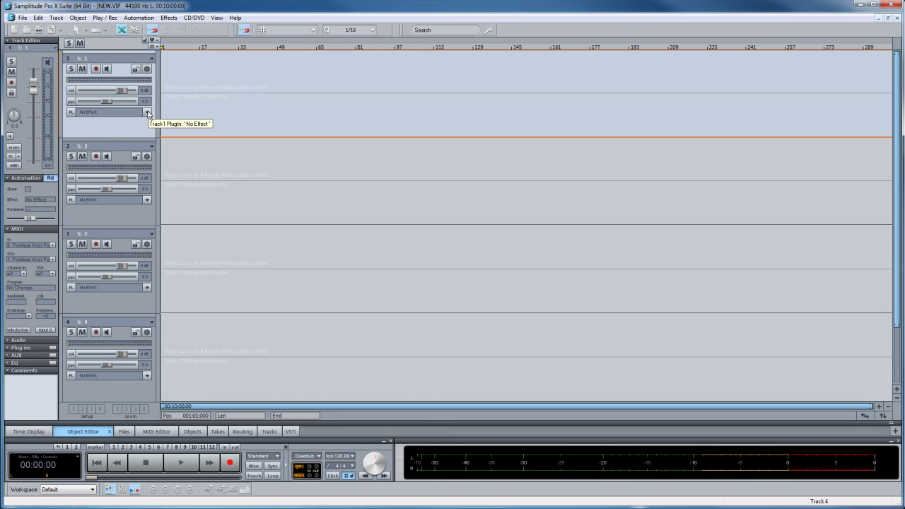
Load Robota as an Object Synth on track 1, zoom in and play the Robota Loop.
{"action": "left_click", "coordinate": [148, 113]}
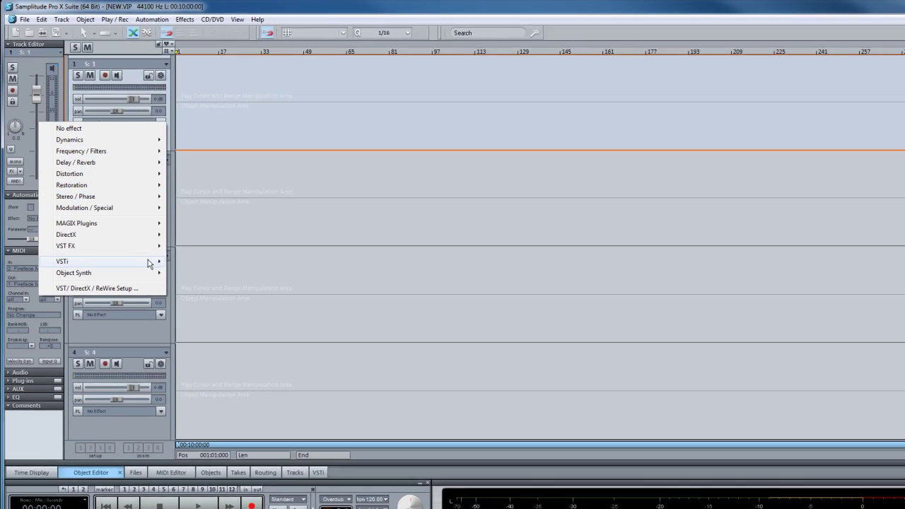
{"action": "mouse_move", "coordinate": [150, 264]}
{"action": "mouse_move", "coordinate": [189, 264]}
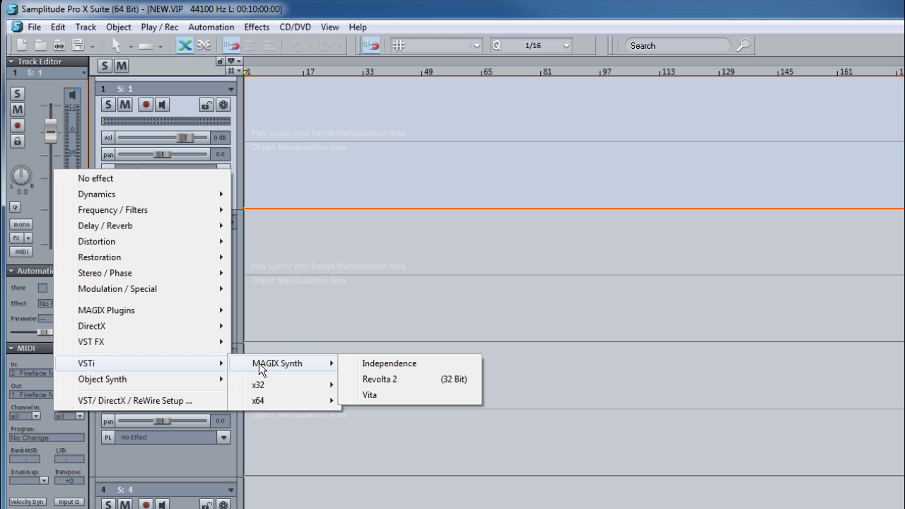
{"action": "mouse_move", "coordinate": [196, 382]}
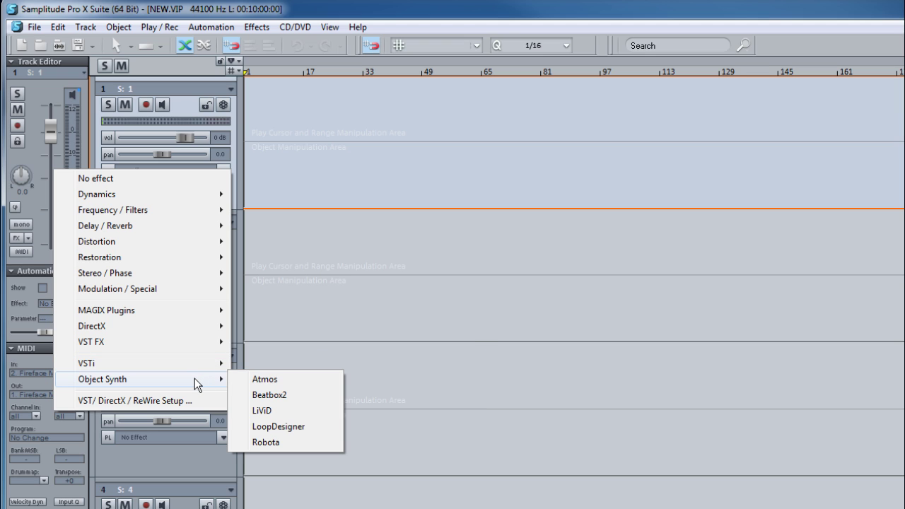
{"action": "left_click", "coordinate": [267, 443]}
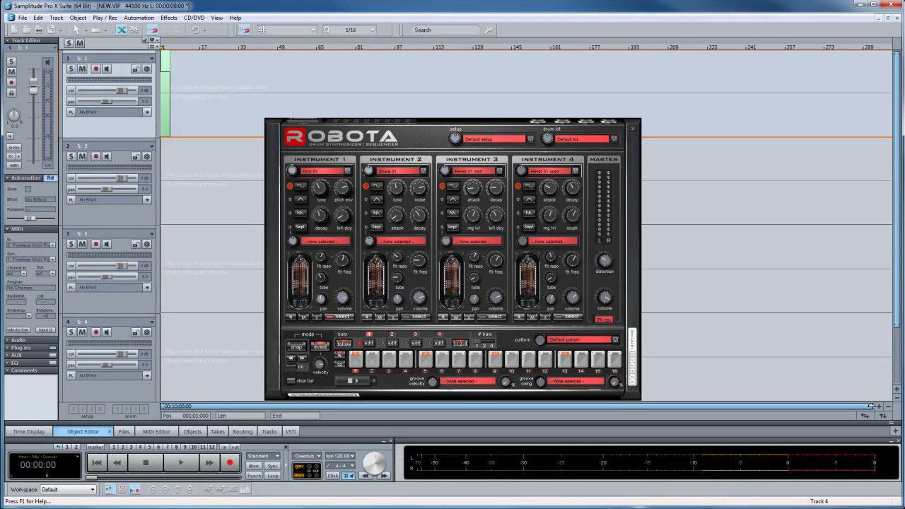
{"action": "left_click_drag", "start_coordinate": [874, 407], "coordinate": [204, 406]}
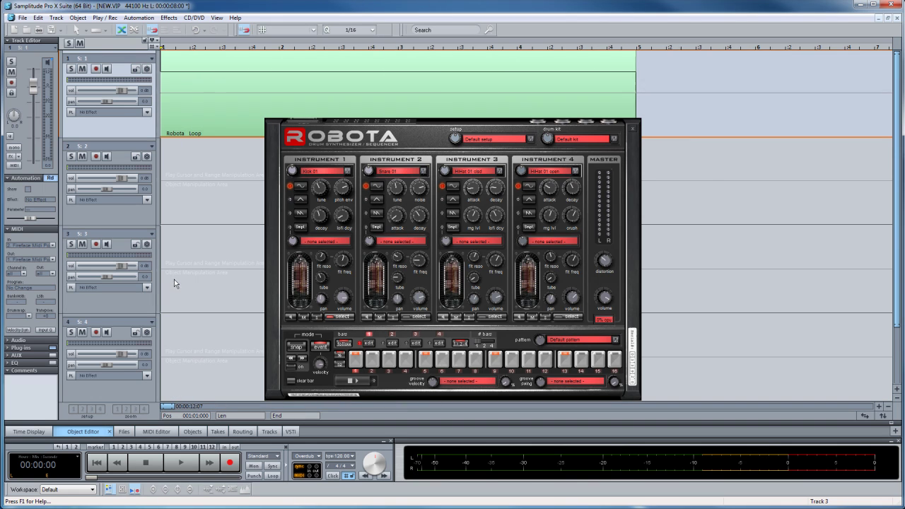
{"action": "key", "text": "space"}
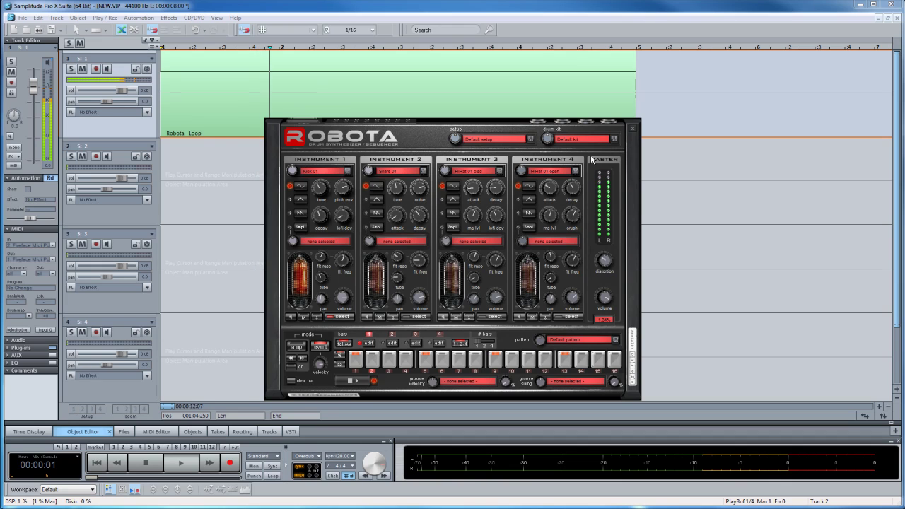
Switch the Robota Loop's drum kit to Big fat kit and play it.
{"action": "left_click", "coordinate": [536, 116]}
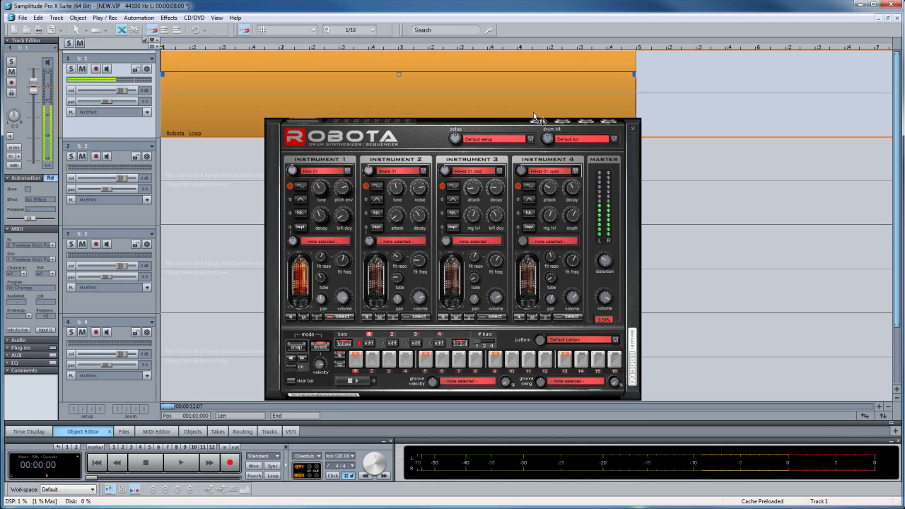
{"action": "left_click", "coordinate": [582, 139]}
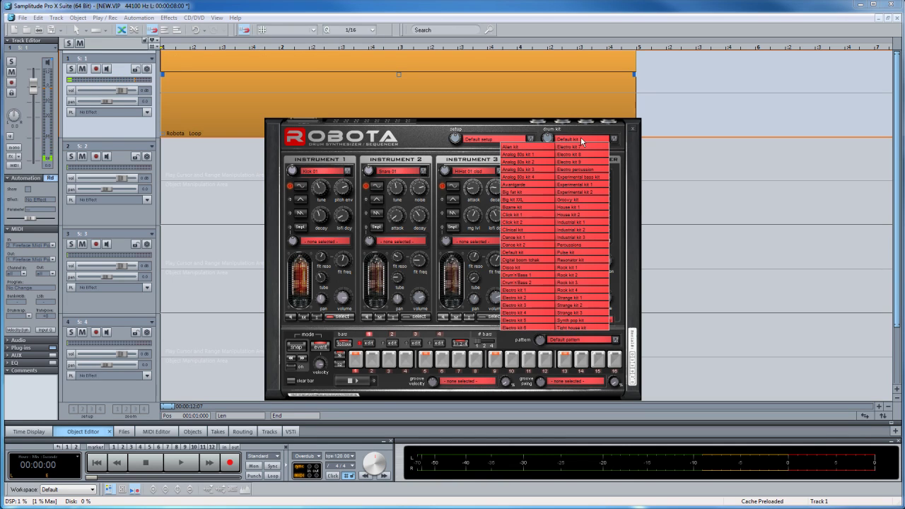
{"action": "left_click", "coordinate": [531, 192]}
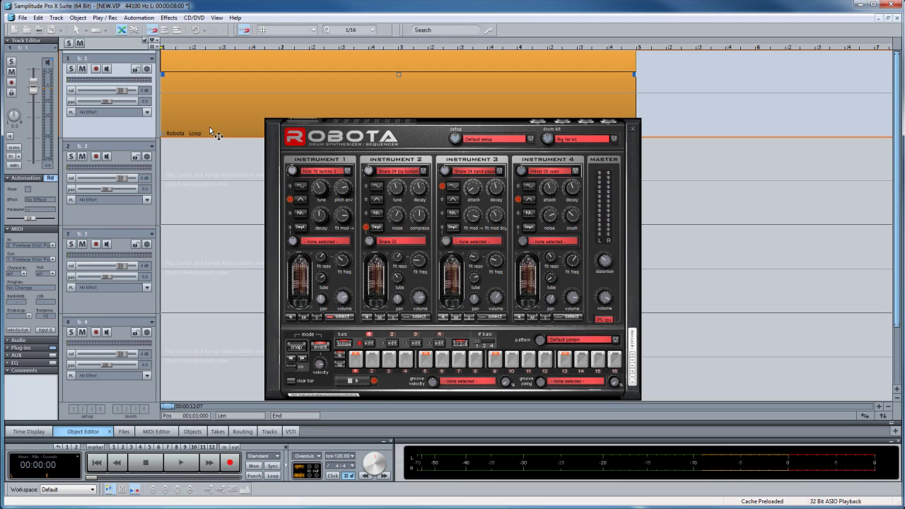
{"action": "key", "text": "space"}
{"action": "key", "text": "space"}
Close the Robota synth window and minimise both Samplitude windows.
{"action": "left_click", "coordinate": [321, 130]}
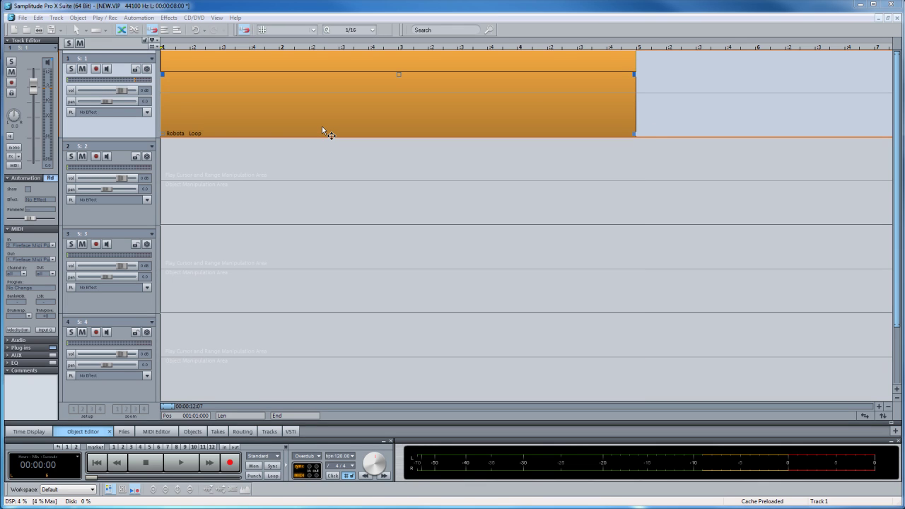
{"action": "double_click", "coordinate": [250, 124]}
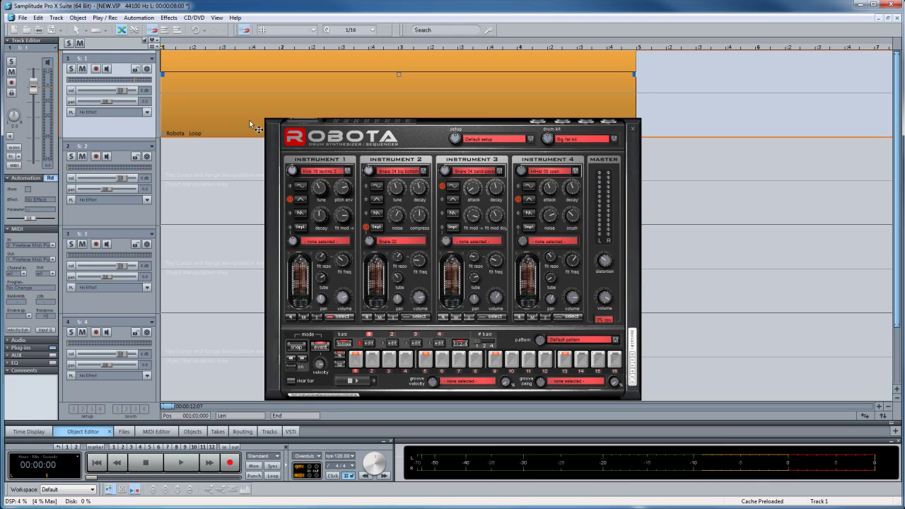
{"action": "left_click", "coordinate": [633, 130]}
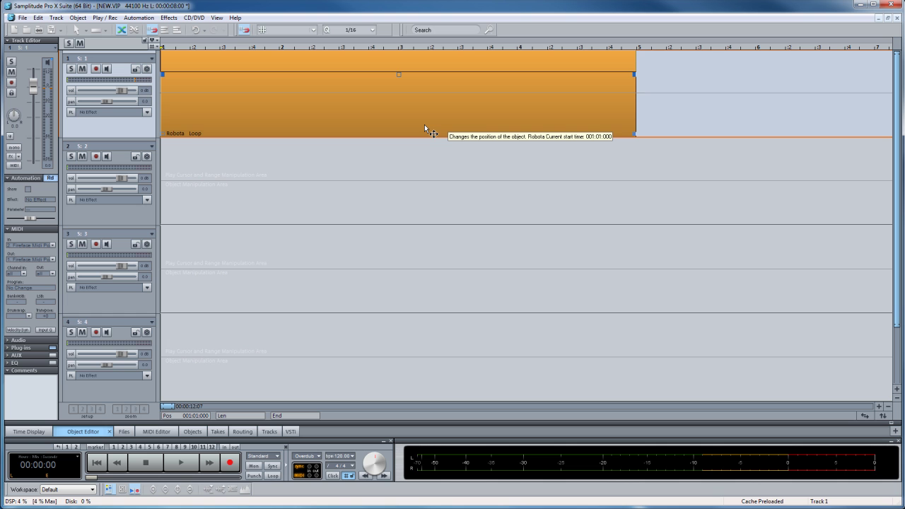
{"action": "left_click", "coordinate": [861, 6]}
{"action": "left_click", "coordinate": [861, 6]}
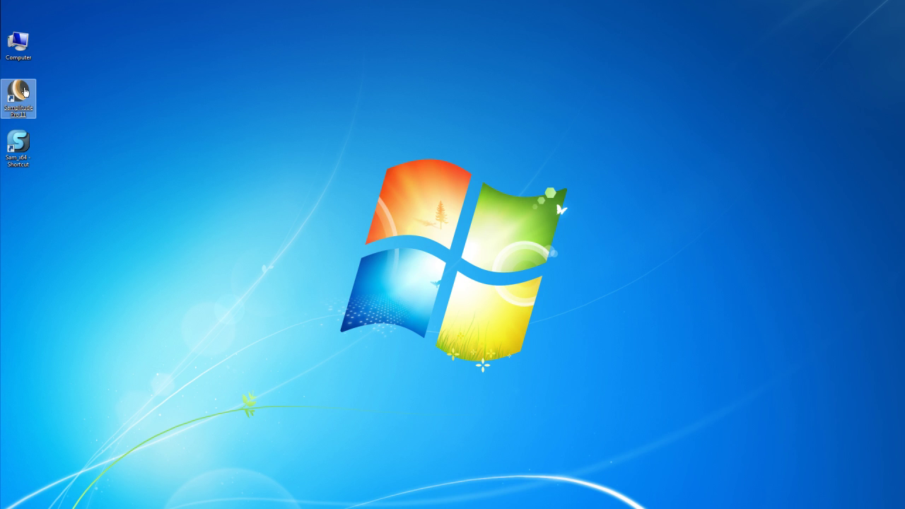
Open the Samplitude Pro 11 shortcut's file location, enter MxSynth and select the Robota folder.
{"action": "right_click", "coordinate": [24, 92]}
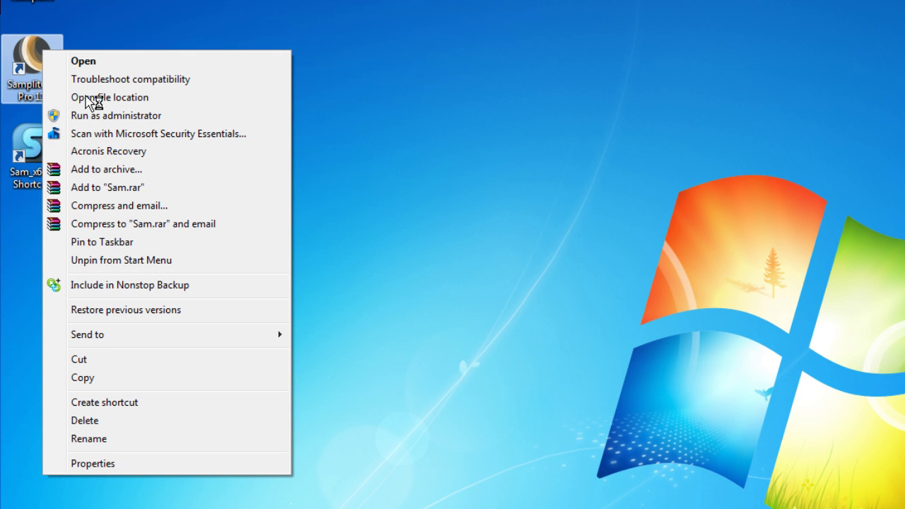
{"action": "left_click", "coordinate": [86, 96]}
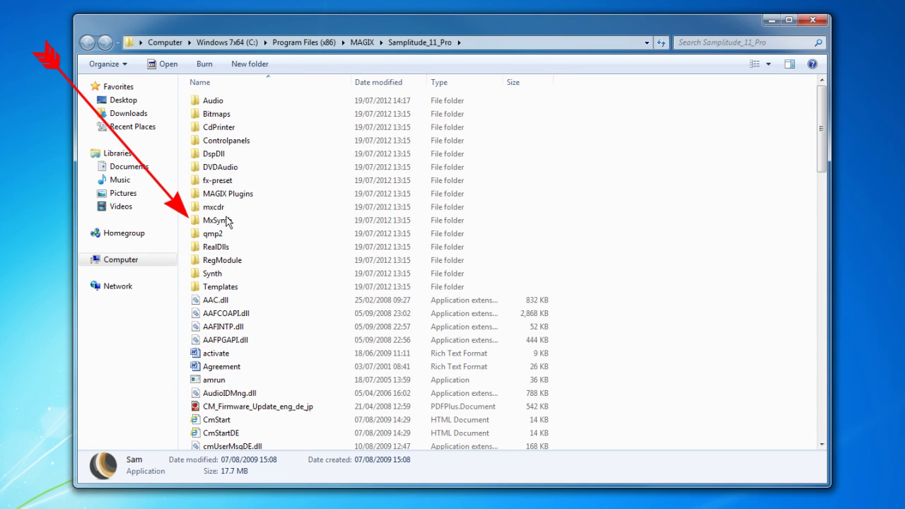
{"action": "double_click", "coordinate": [216, 220]}
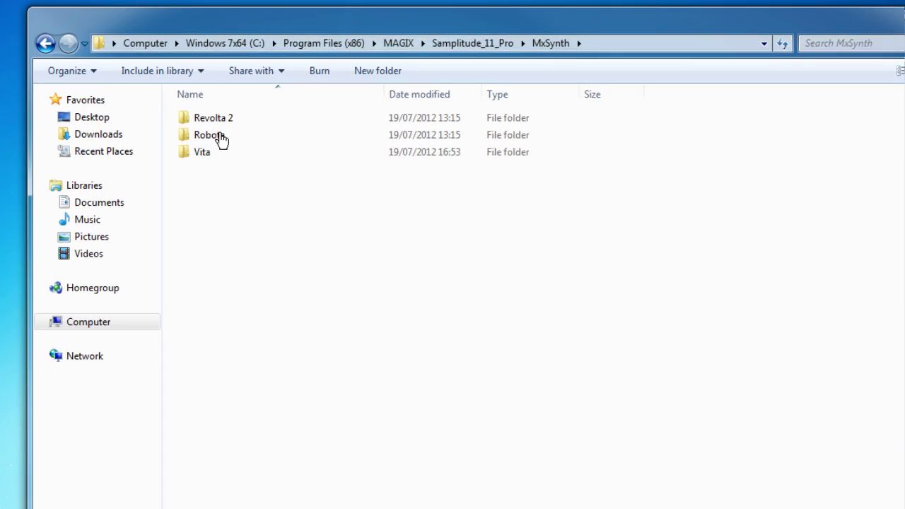
{"action": "left_click", "coordinate": [223, 118]}
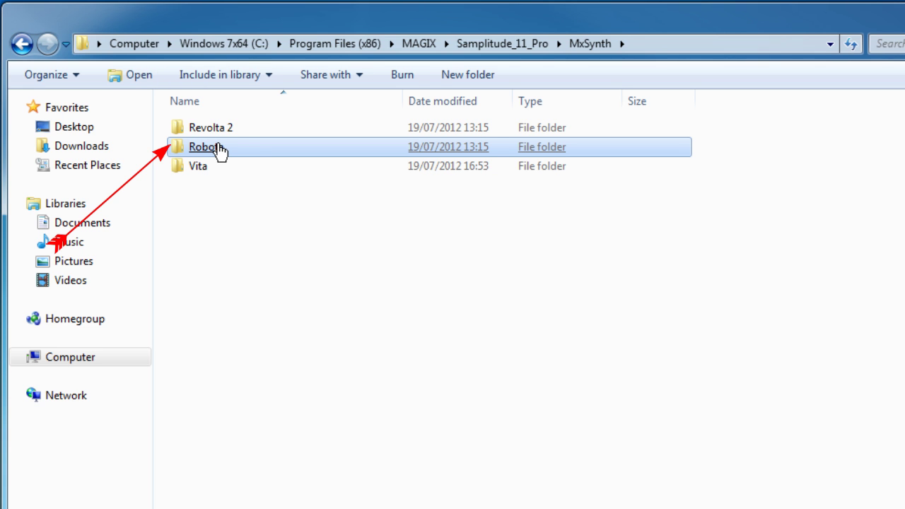
{"action": "right_click", "coordinate": [219, 145]}
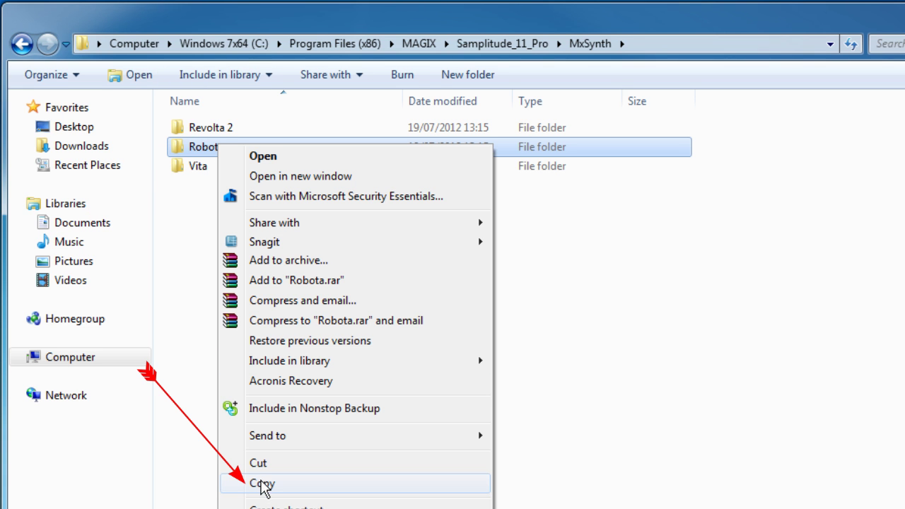
Copy the Robota folder and navigate via MAGIX into Samplitude_Pro_X_Suite, selecting _ProgramData.
{"action": "left_click", "coordinate": [262, 484]}
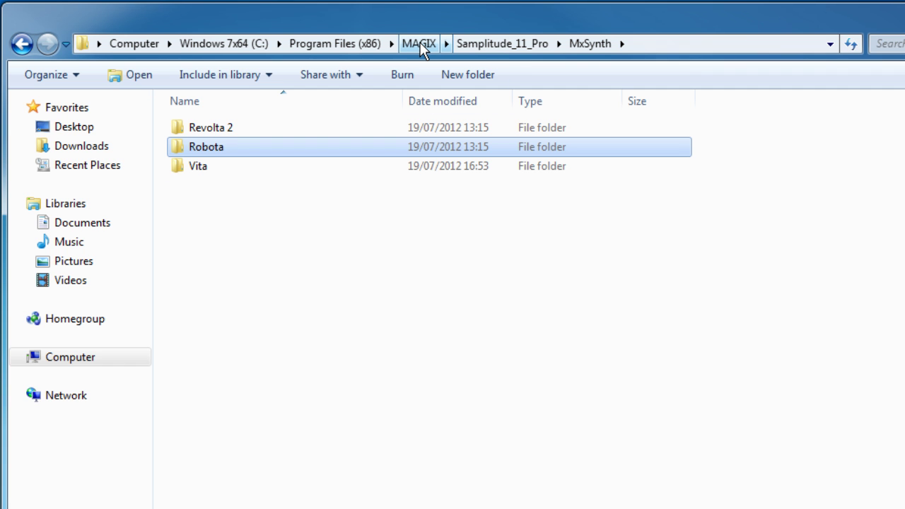
{"action": "left_click", "coordinate": [420, 44]}
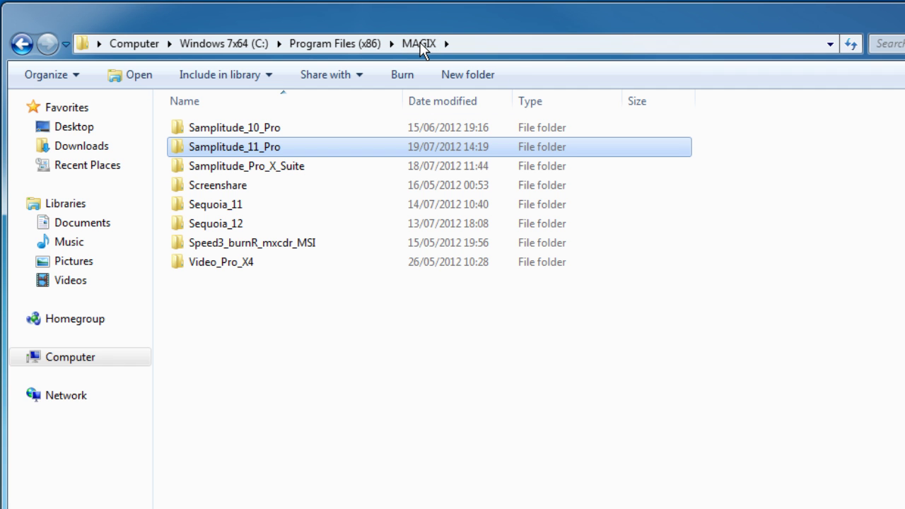
{"action": "mouse_move", "coordinate": [283, 169]}
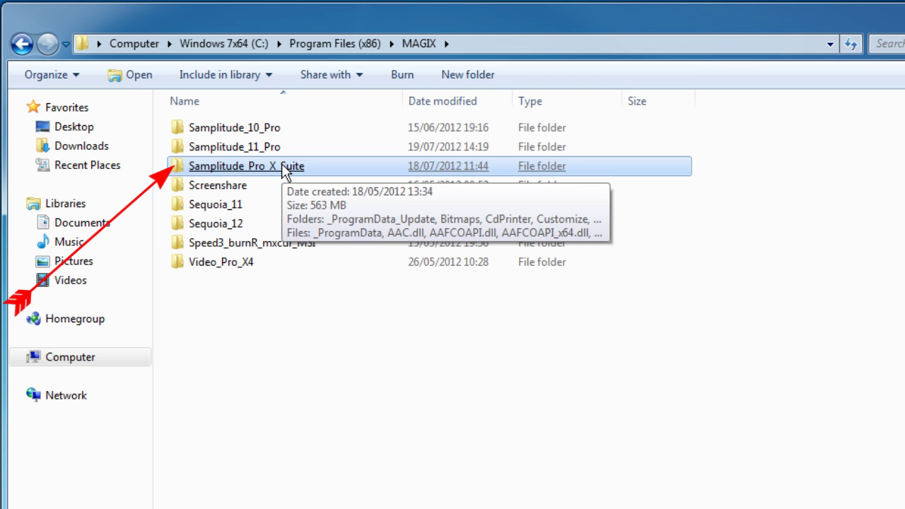
{"action": "left_click", "coordinate": [283, 171]}
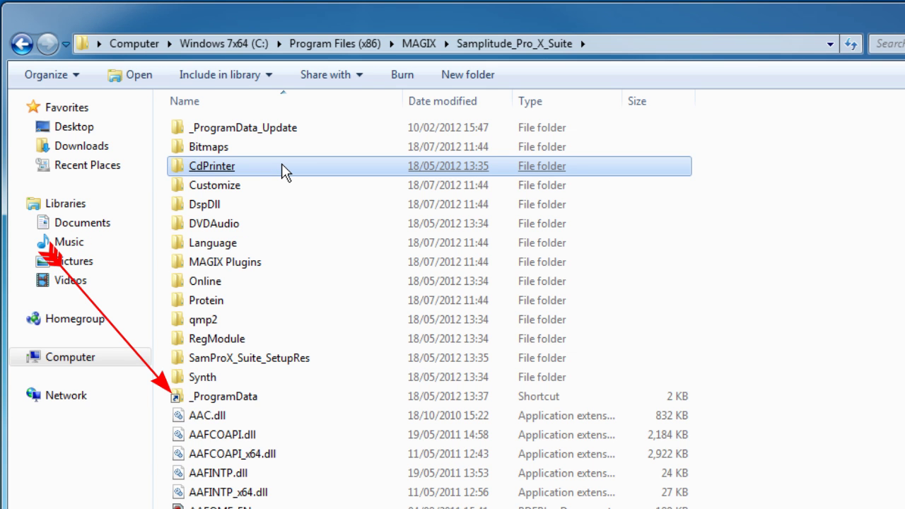
{"action": "left_click", "coordinate": [253, 401]}
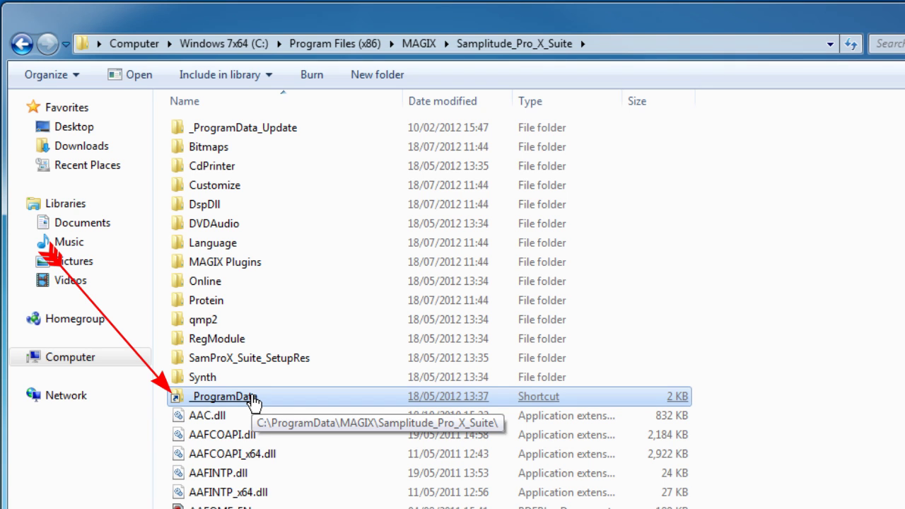
Paste Robota into Pro X Suite's MxSynth folder via _ProgramData, then close Samplitude.
{"action": "double_click", "coordinate": [254, 402]}
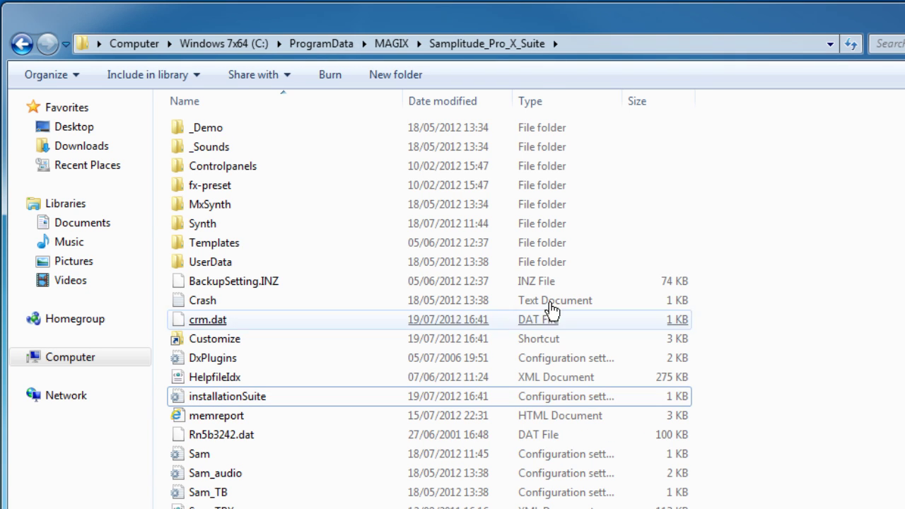
{"action": "left_click", "coordinate": [212, 211]}
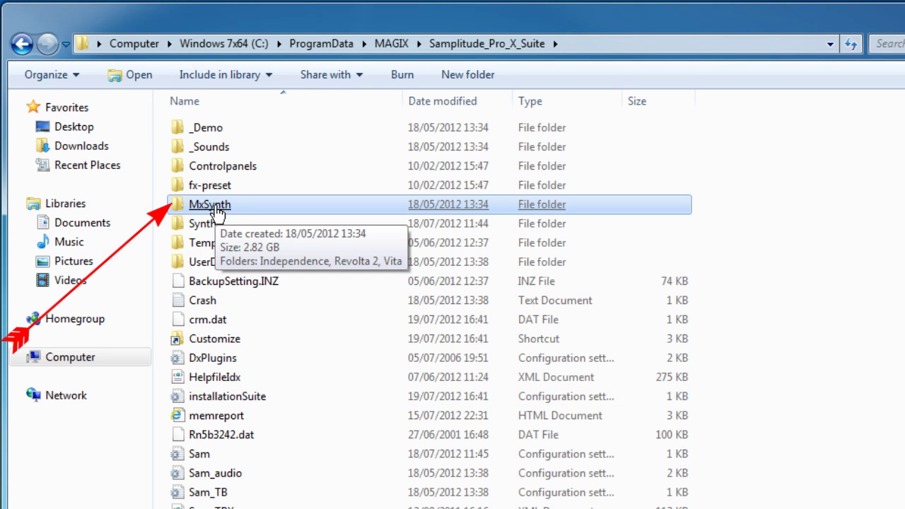
{"action": "double_click", "coordinate": [216, 212]}
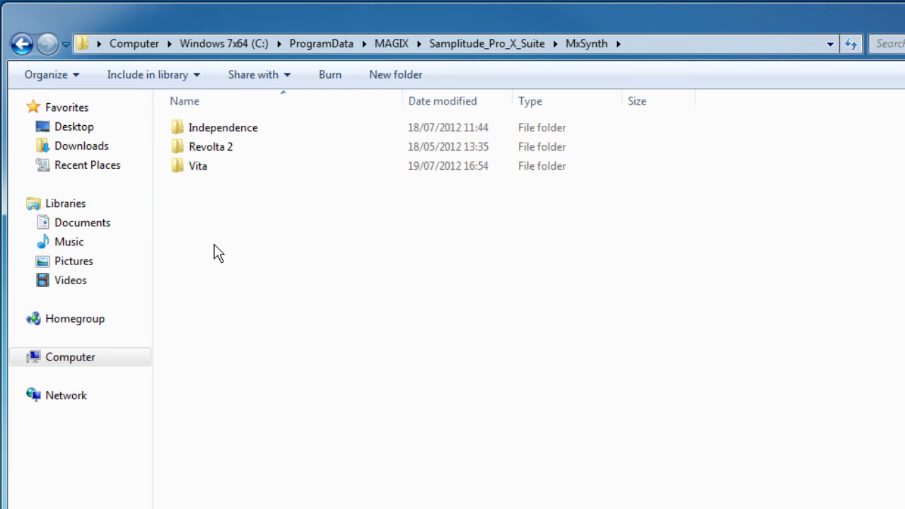
{"action": "right_click", "coordinate": [212, 241]}
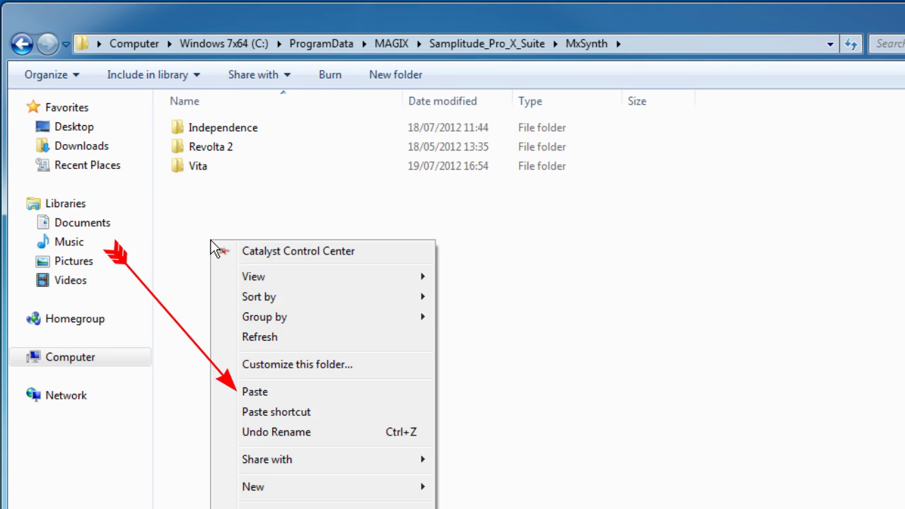
{"action": "left_click", "coordinate": [255, 392]}
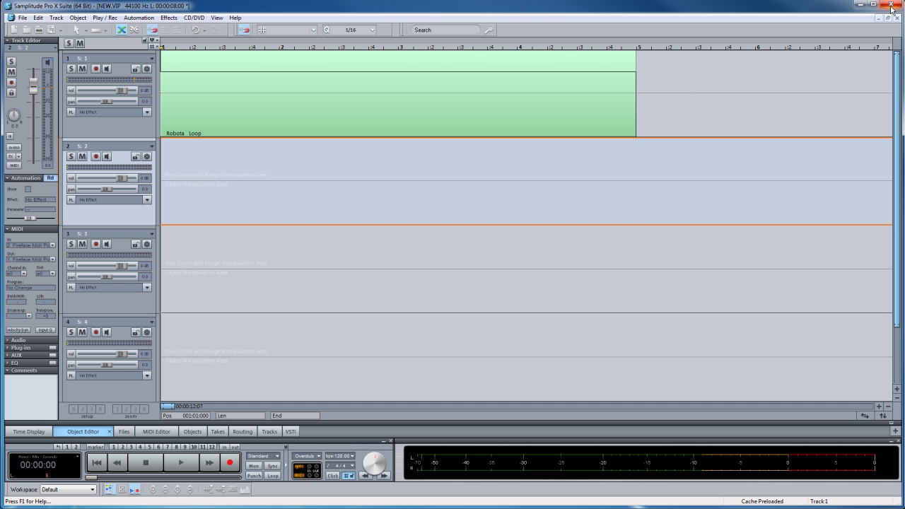
{"action": "left_click", "coordinate": [895, 4]}
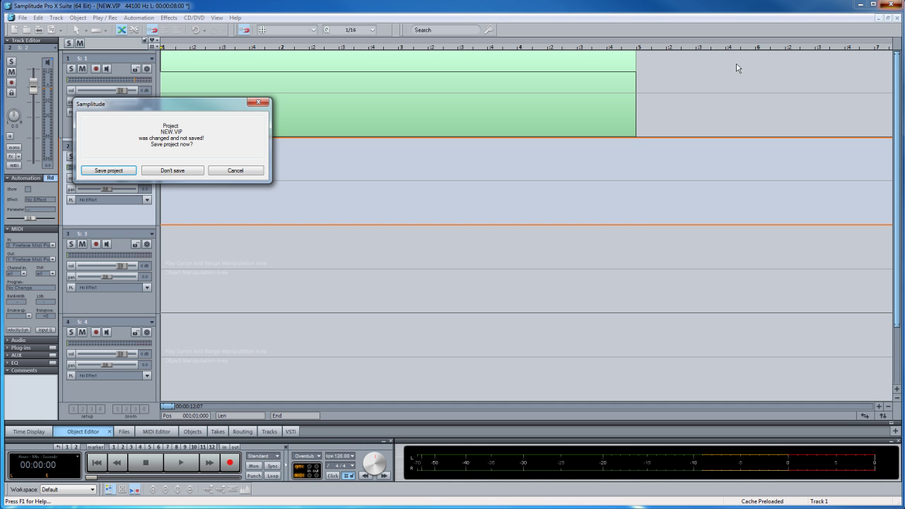
Discard NEW.VIP, relaunch Samplitude and start a new multitrack VIP project.
{"action": "left_click", "coordinate": [185, 172]}
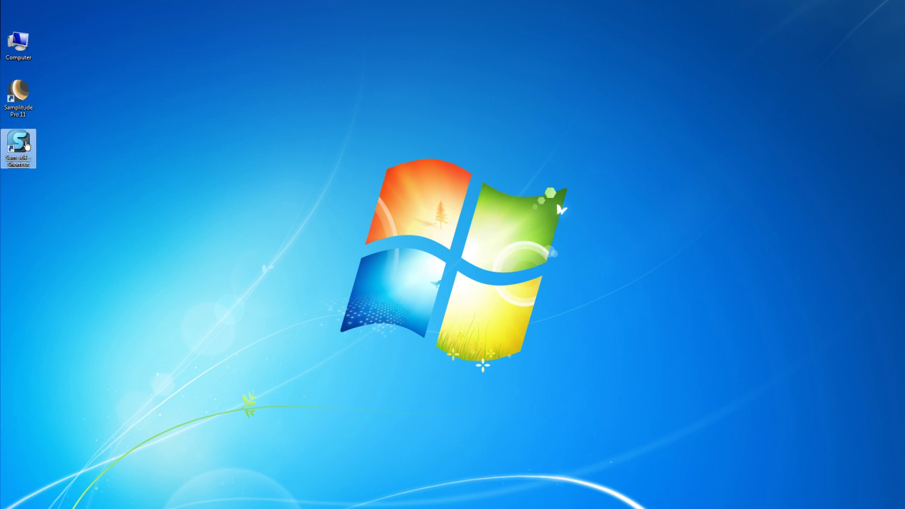
{"action": "double_click", "coordinate": [26, 145]}
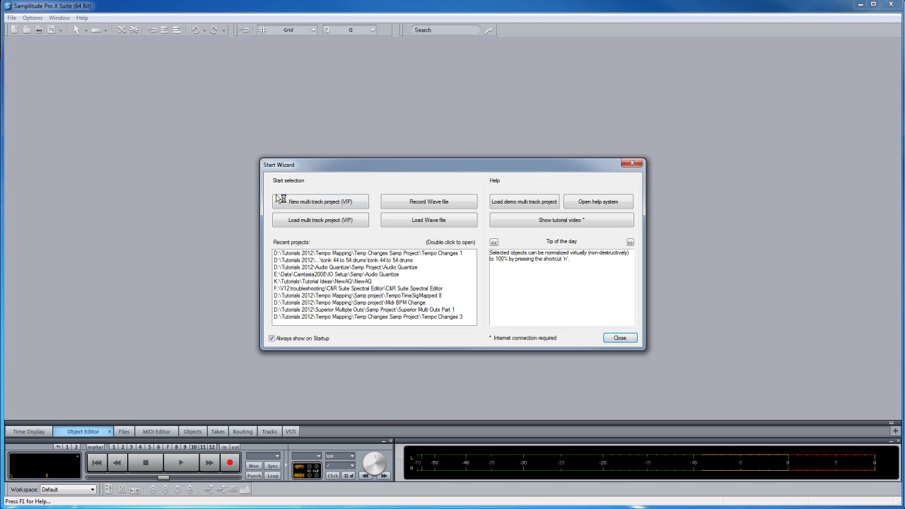
{"action": "left_click", "coordinate": [281, 200]}
{"action": "left_click", "coordinate": [201, 293]}
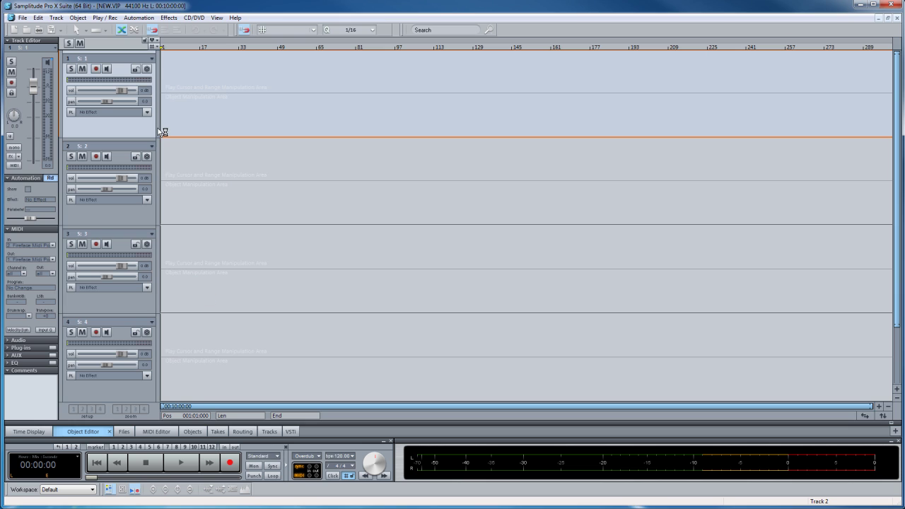
Load the V11 robota MAGIX Synth on track 1 with simple routing and monitoring on.
{"action": "left_click", "coordinate": [147, 111]}
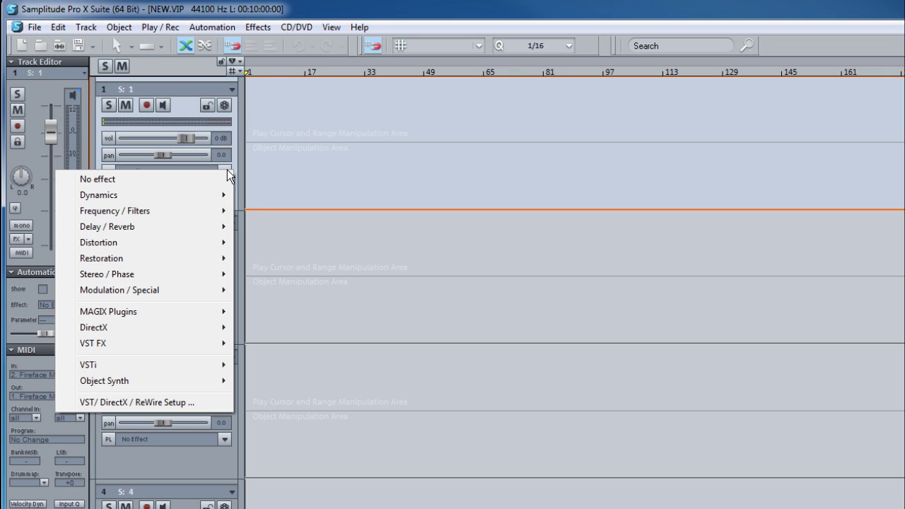
{"action": "mouse_move", "coordinate": [203, 367]}
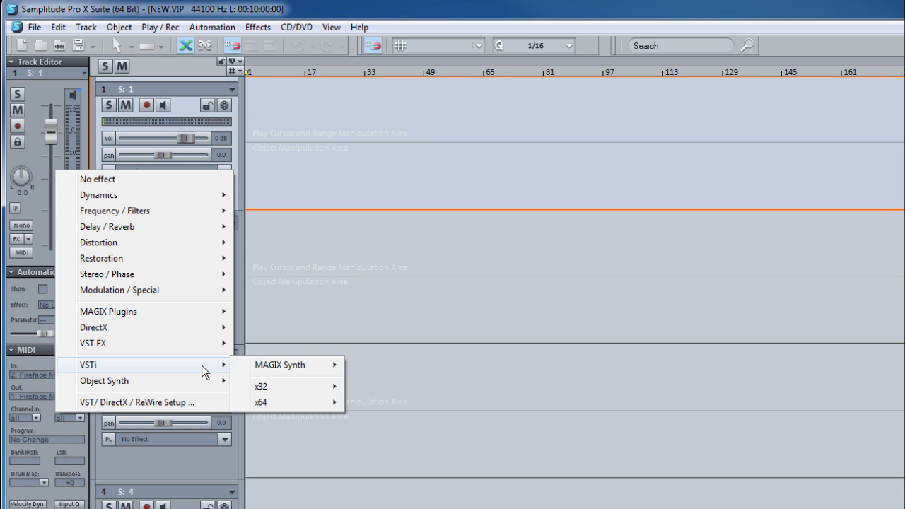
{"action": "mouse_move", "coordinate": [279, 362]}
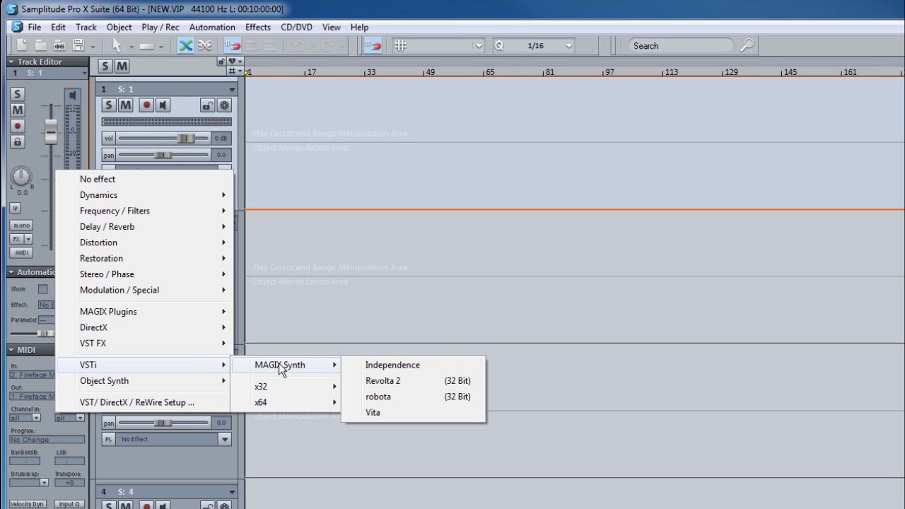
{"action": "left_click", "coordinate": [400, 394]}
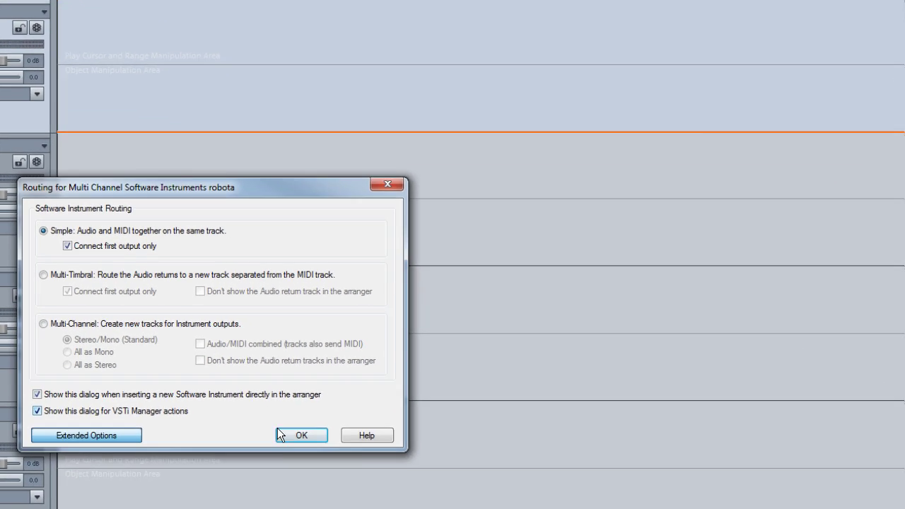
{"action": "left_click", "coordinate": [280, 434]}
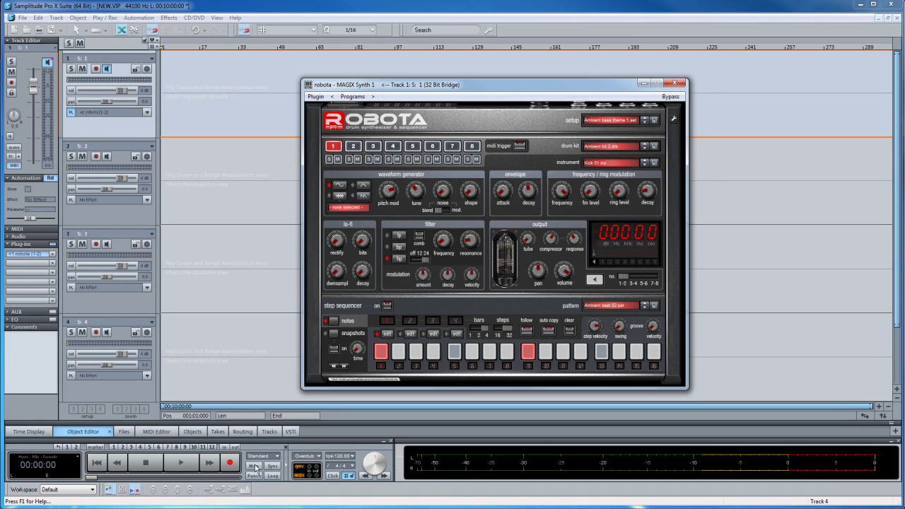
{"action": "left_click", "coordinate": [255, 468]}
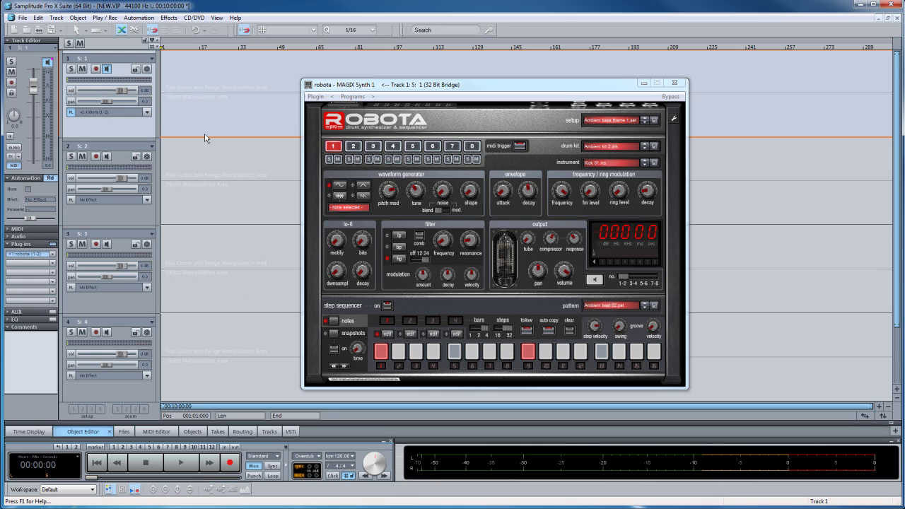
Play and stop the robota pattern, then hide its plugin window.
{"action": "key", "text": "space"}
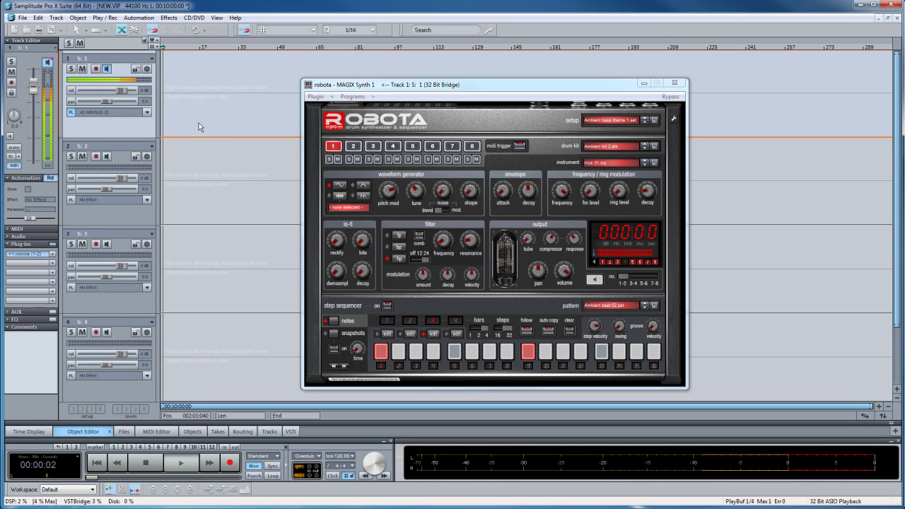
{"action": "key", "text": "space"}
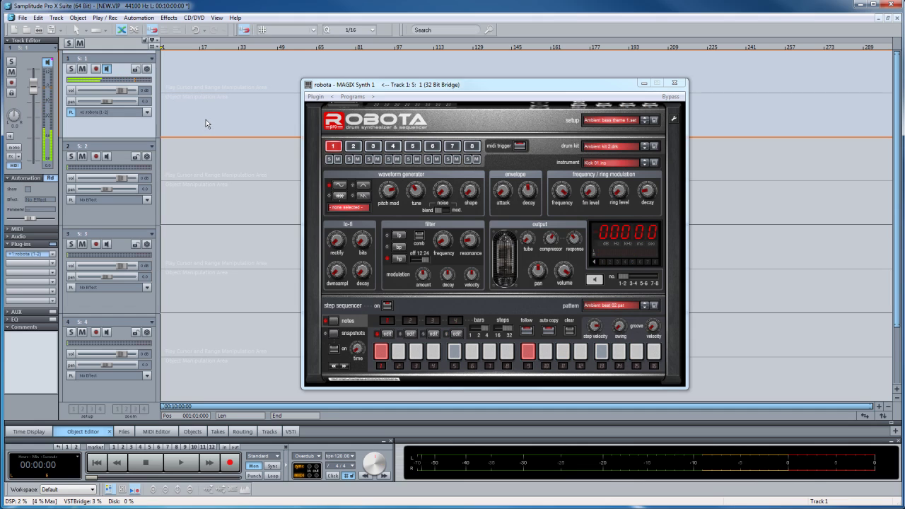
{"action": "left_click", "coordinate": [150, 200]}
{"action": "left_click", "coordinate": [147, 199]}
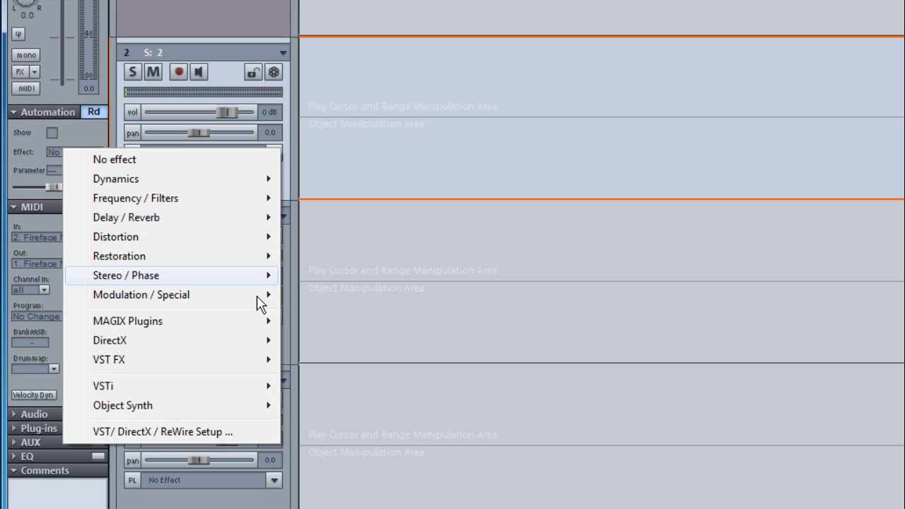
Load Robota Pro X as an Object Synth on track 2 and place its window beside V11 robota.
{"action": "mouse_move", "coordinate": [255, 409]}
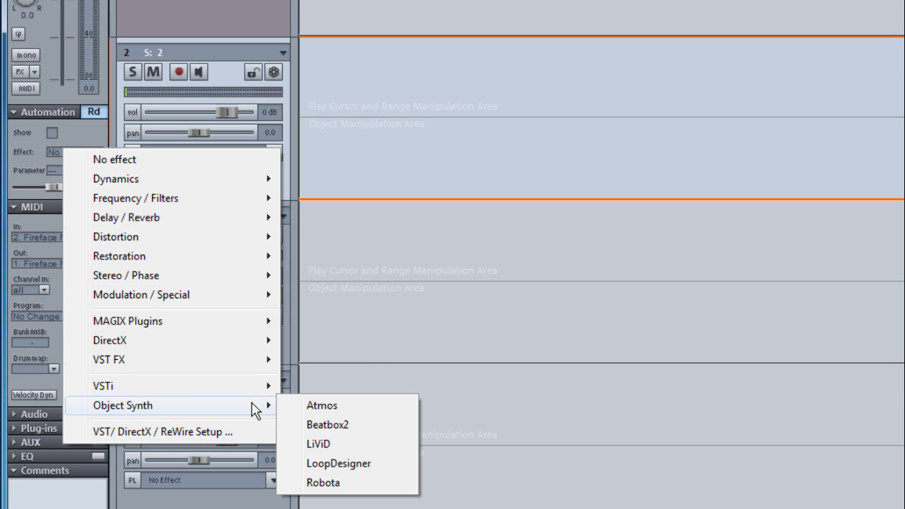
{"action": "left_click", "coordinate": [342, 485]}
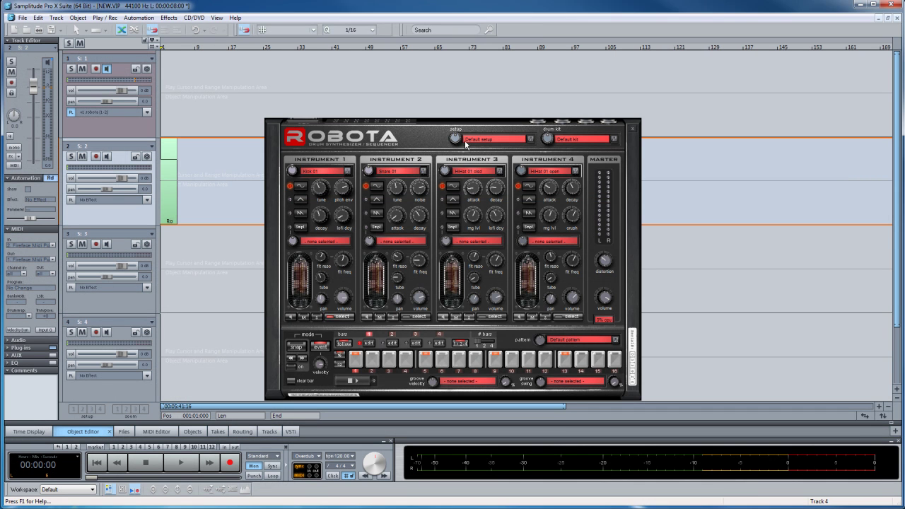
{"action": "left_click_drag", "start_coordinate": [442, 121], "coordinate": [694, 127]}
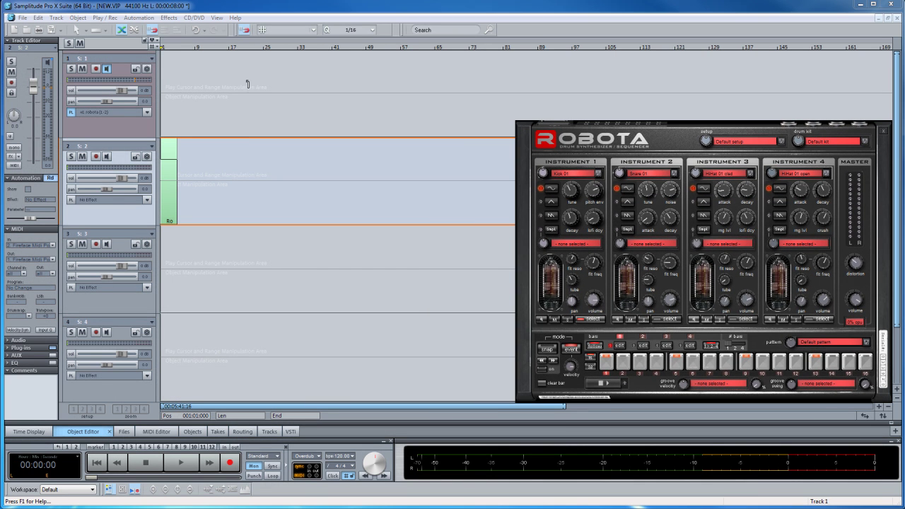
{"action": "left_click", "coordinate": [106, 111]}
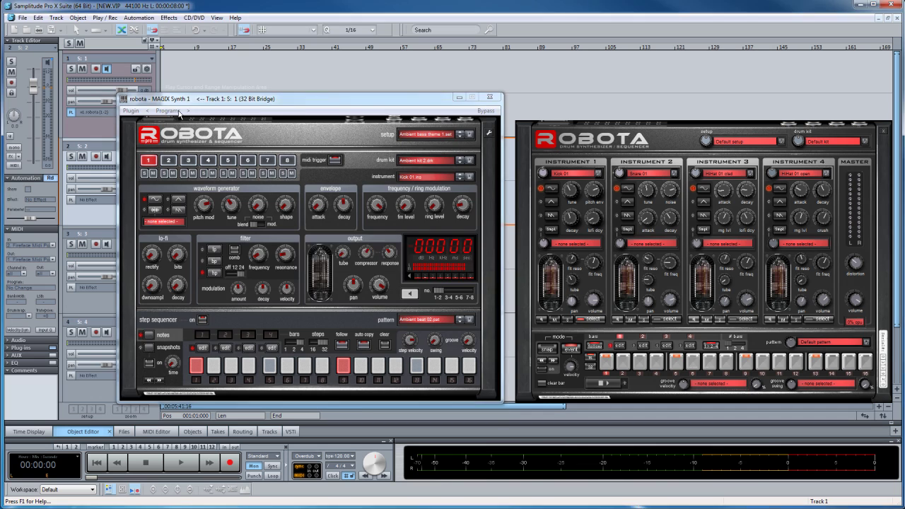
{"action": "left_click_drag", "start_coordinate": [246, 100], "coordinate": [235, 133]}
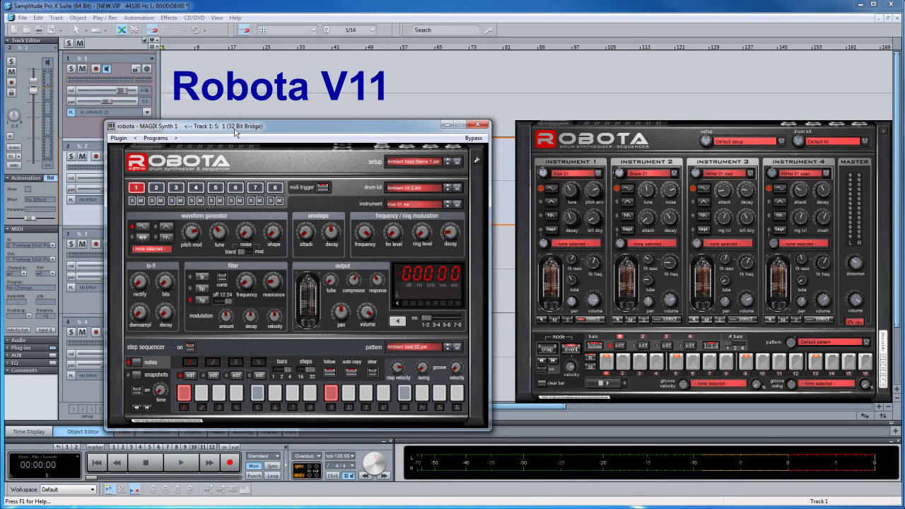
{"action": "left_click", "coordinate": [688, 139]}
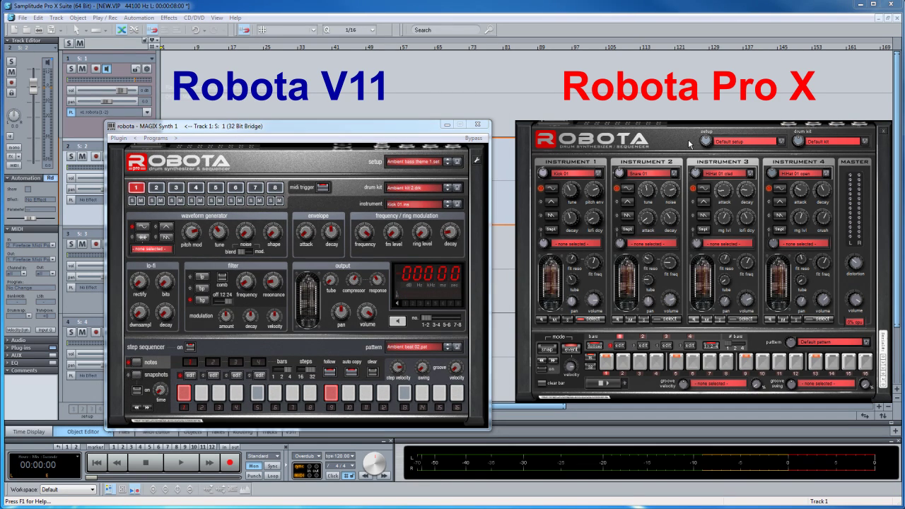